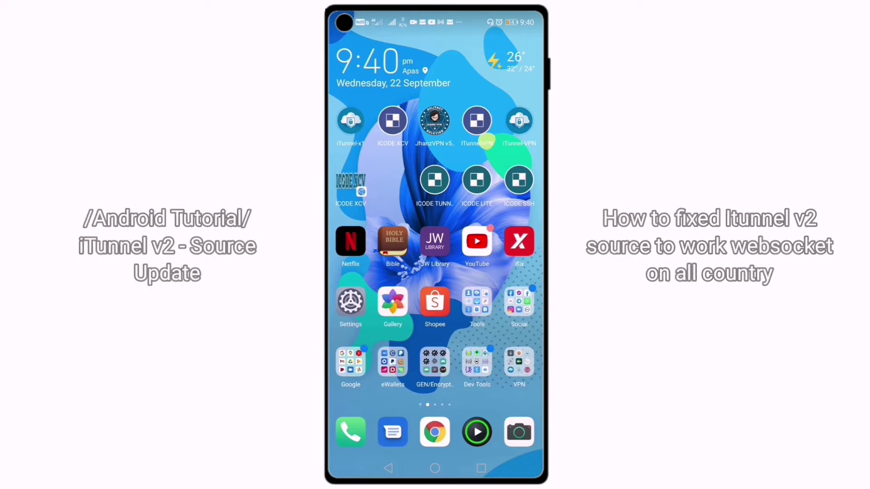
Launch AIDE from the Dev Tools folder on the Android home screen.
click(477, 363)
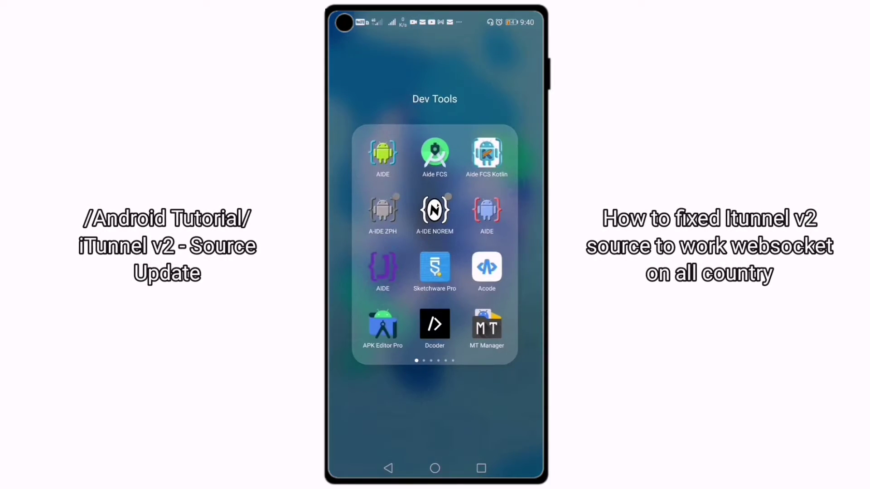
click(385, 209)
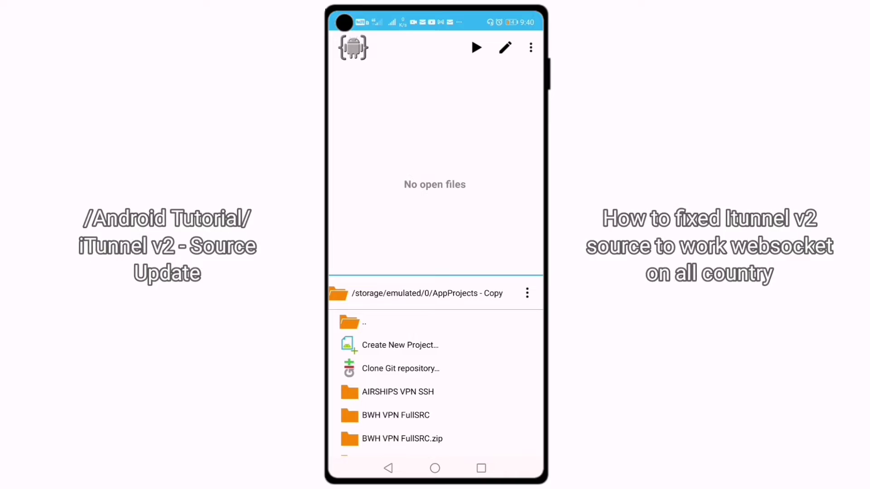
Scroll the AppProjects file list until the iTunnelv2-Src folders and zip archives appear.
drag(468, 390, 471, 294)
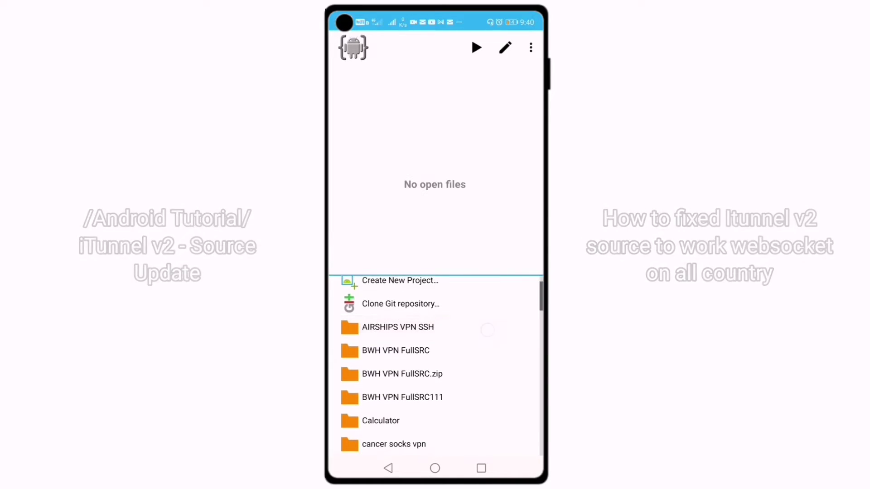
drag(484, 388, 487, 347)
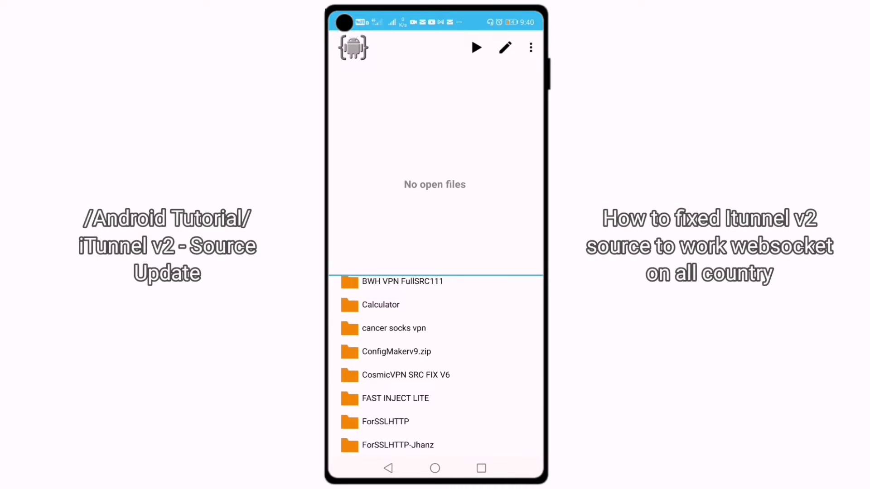
drag(485, 379, 486, 354)
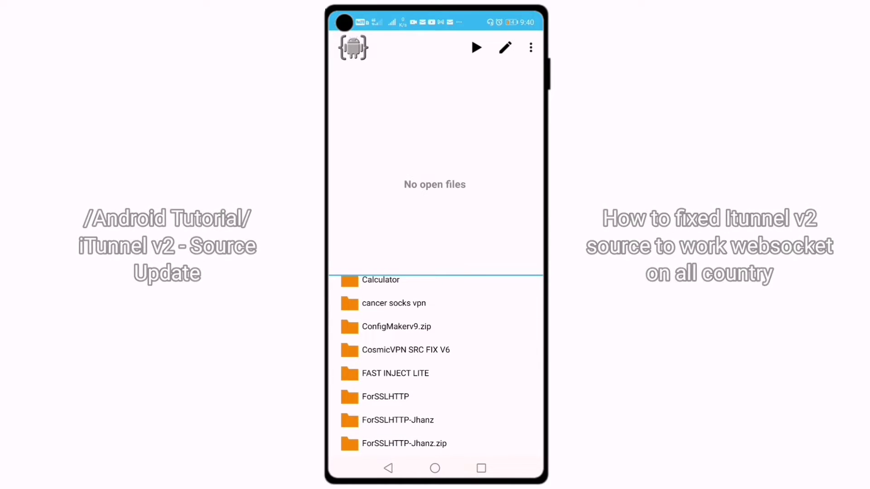
mouse_move(488, 366)
mouse_down()
mouse_move(506, 336)
mouse_move(495, 271)
mouse_up()
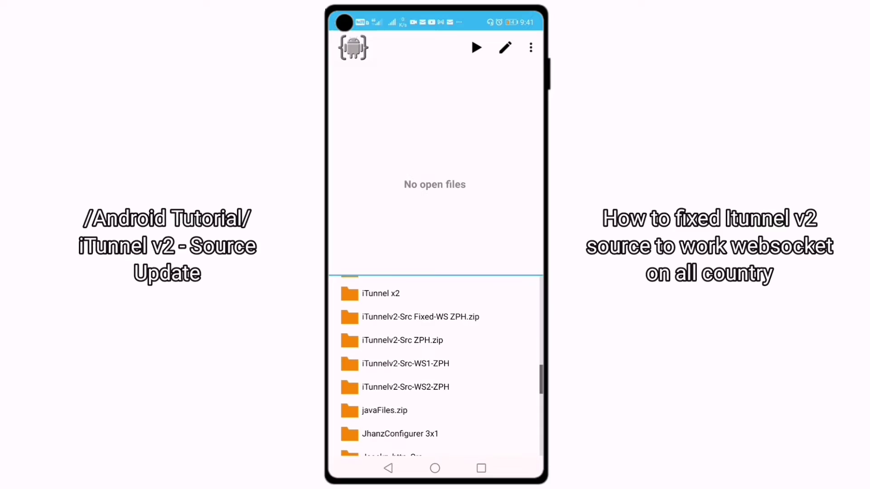
click(472, 367)
mouse_move(472, 367)
mouse_down()
mouse_move(495, 314)
mouse_move(495, 362)
mouse_up()
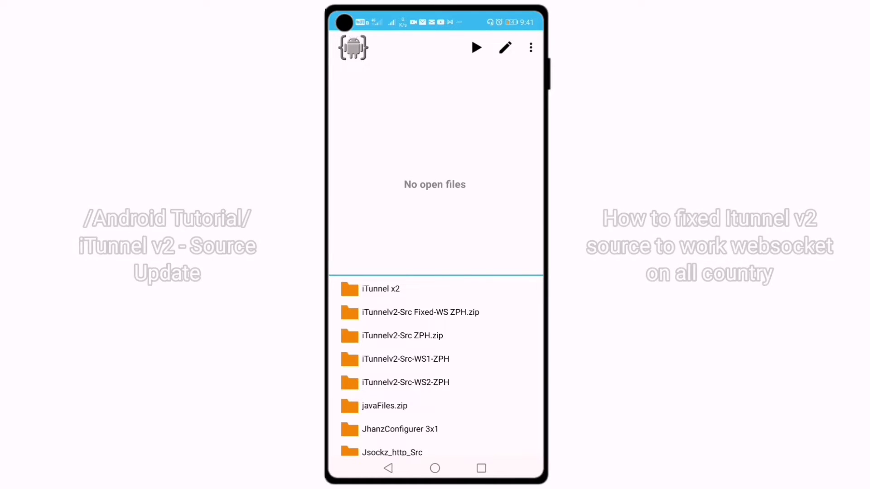
Navigate into iTunnelv2-Src ZPH > iTunnel v2-Src > app in the file browser.
click(406, 359)
click(399, 391)
click(435, 391)
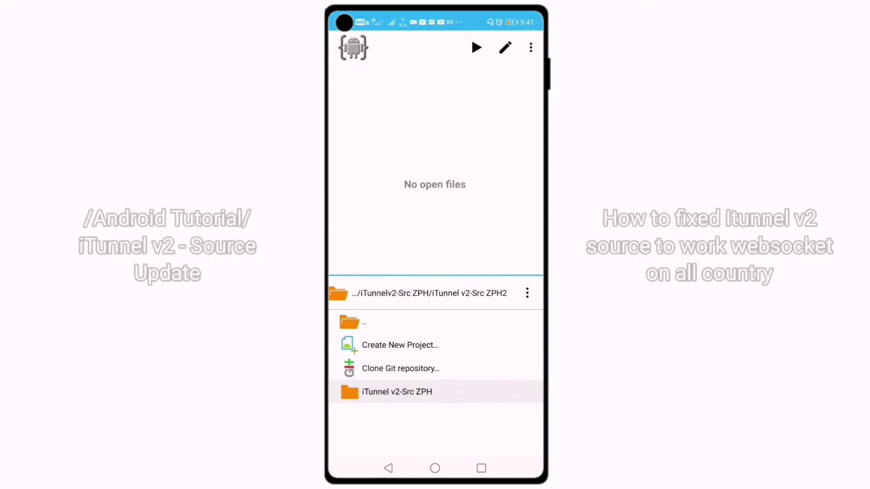
click(458, 390)
click(368, 392)
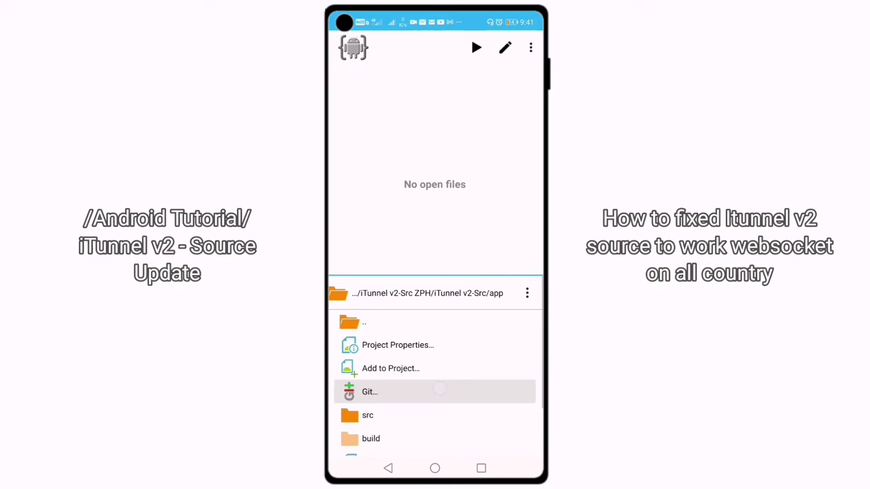
Open the app module's build.gradle and enlarge the editor area.
scroll(435, 363, down, 2)
click(432, 423)
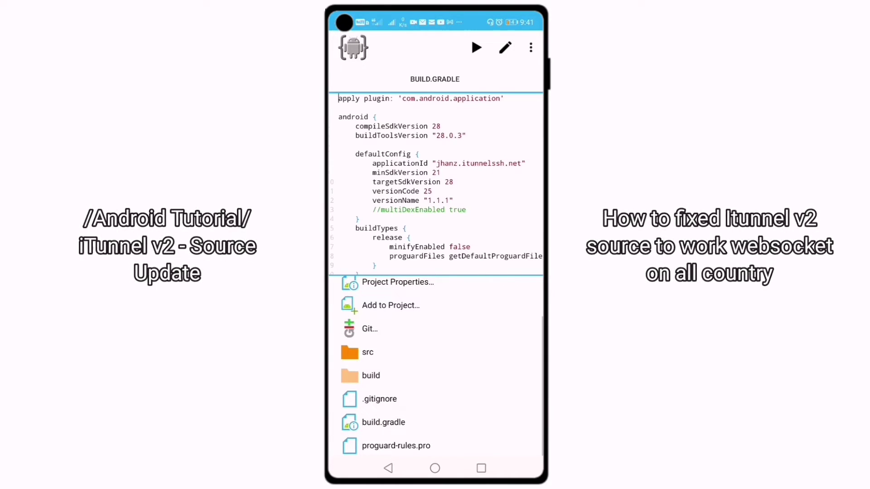
drag(503, 275, 504, 455)
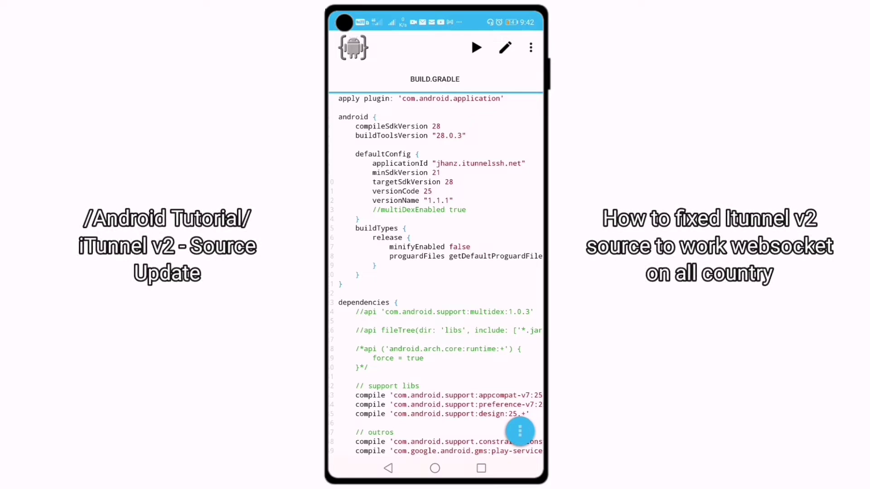
Use GoTo to search 'http' and open the HttpProxyCustom class.
click(530, 48)
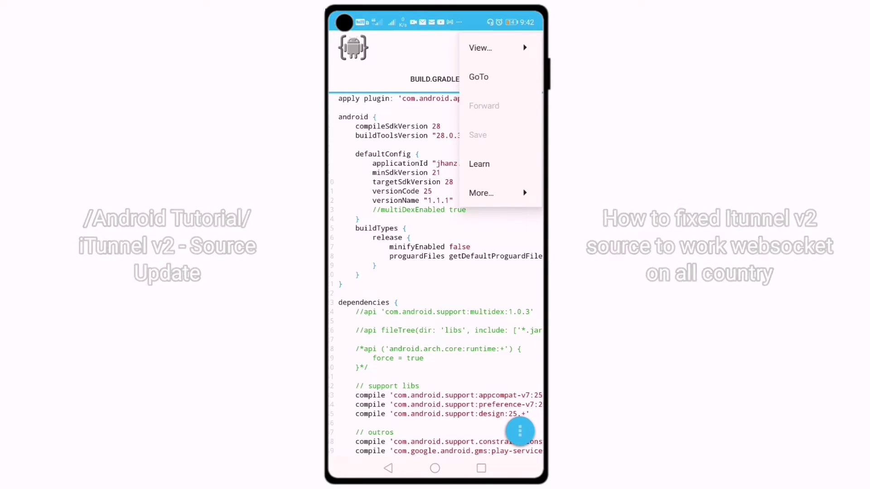
click(478, 76)
text(http)
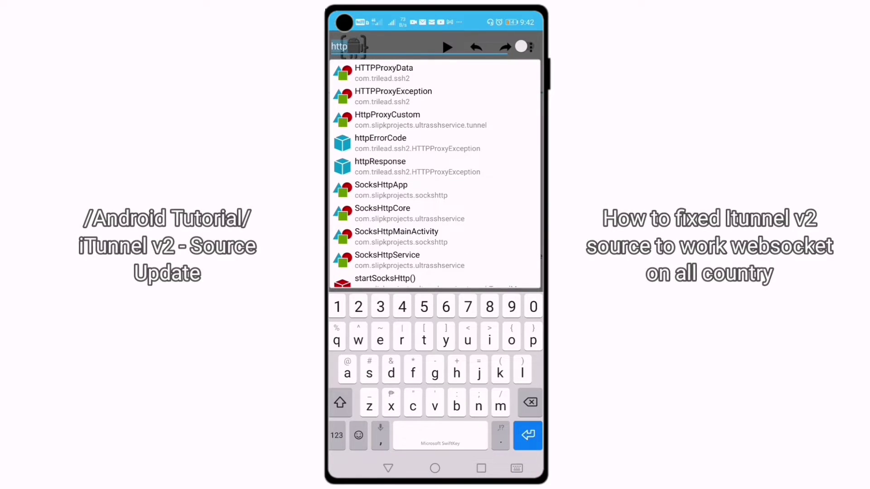
click(408, 119)
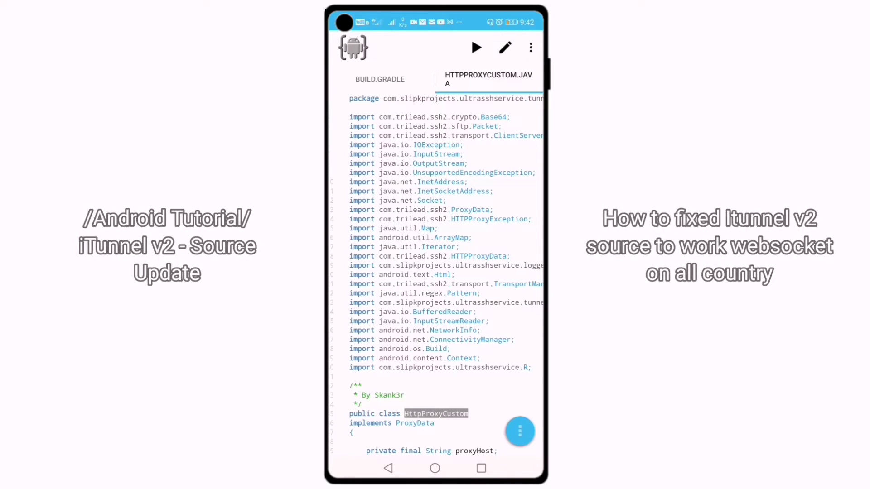
Relaunch the IDE holding the iTunnel project from the Dev Tools folder.
click(434, 468)
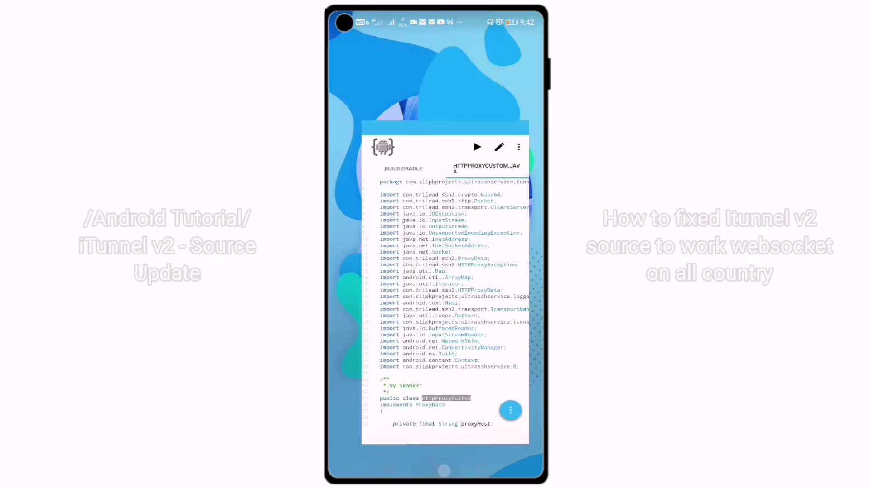
click(476, 364)
click(487, 266)
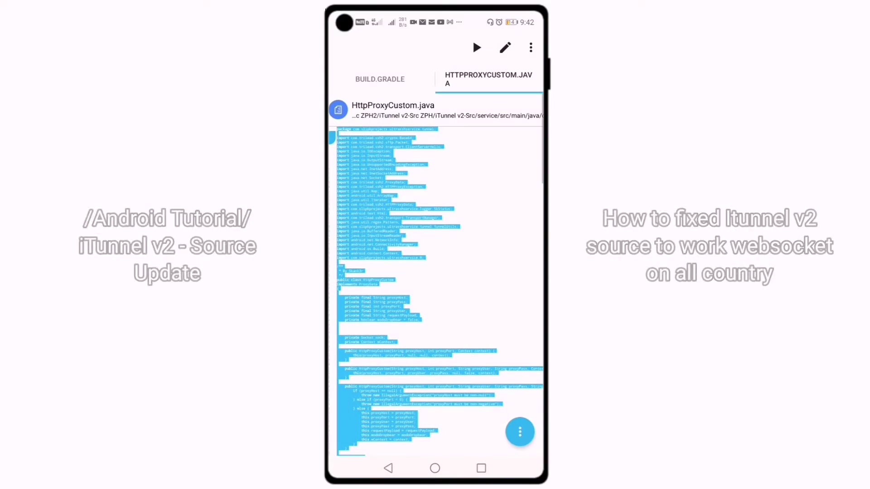
Switch back to the HttpProxyCustom.java tab and start editing its code.
click(386, 93)
click(494, 228)
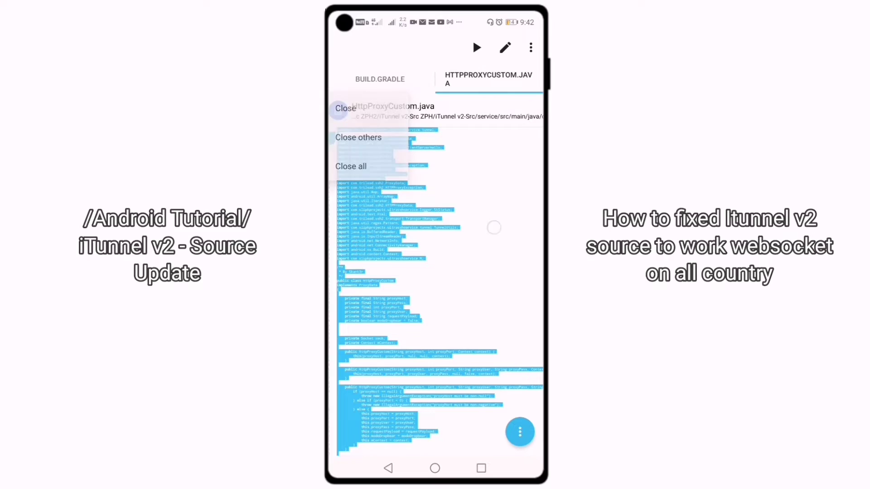
click(488, 78)
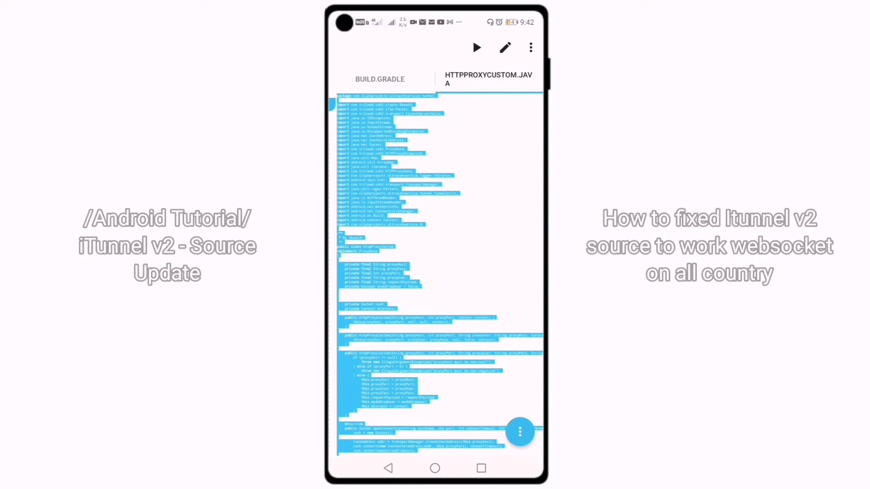
click(492, 241)
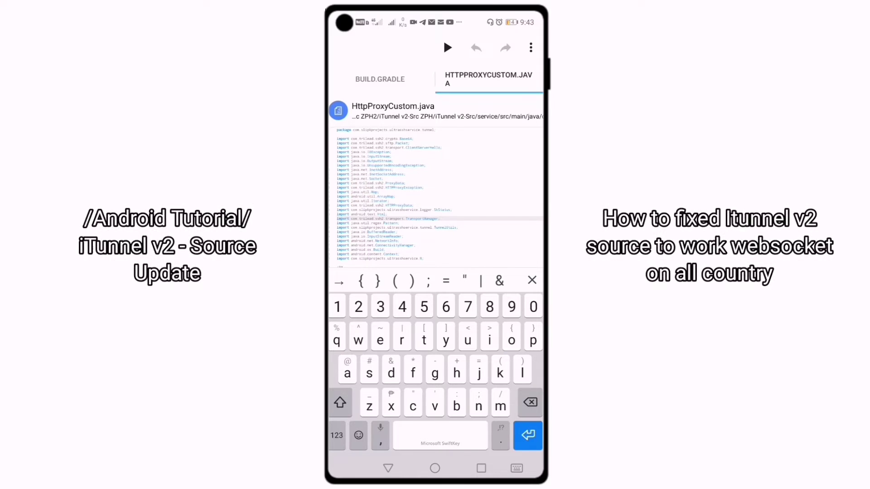
Exit edit mode to hide the keyboard, then long-press in the import lines.
click(388, 468)
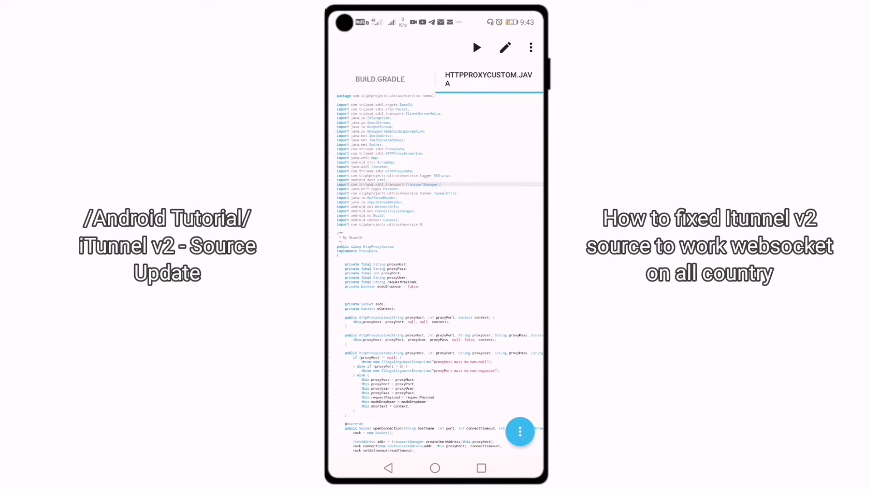
click(376, 163)
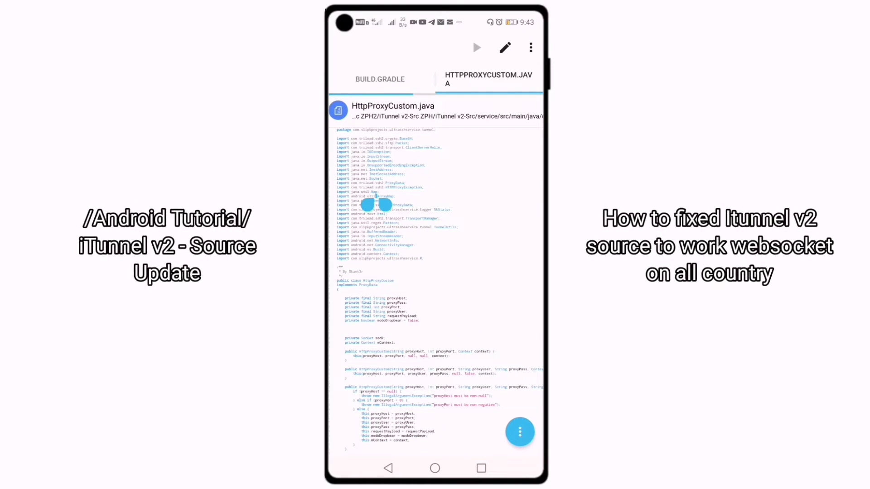
Select and copy the fixed websocket code.
drag(385, 204, 344, 271)
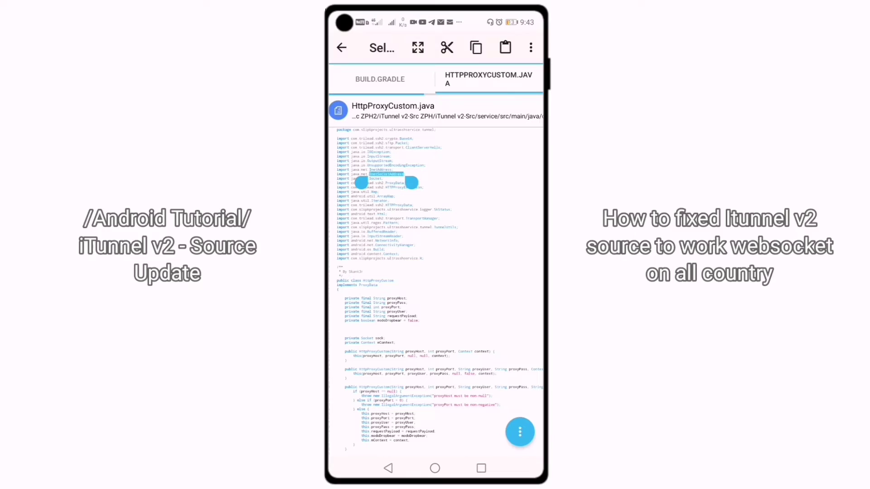
click(383, 157)
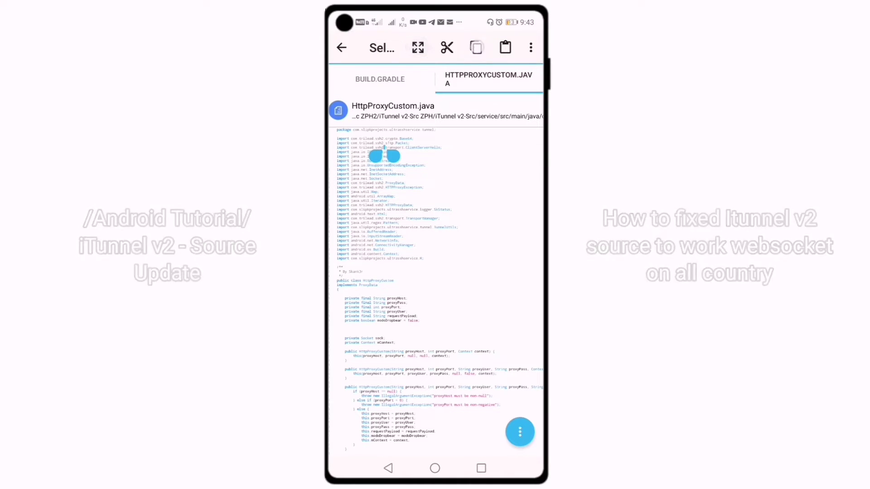
mouse_move(393, 156)
mouse_down()
mouse_move(355, 369)
mouse_move(332, 136)
mouse_up()
click(482, 197)
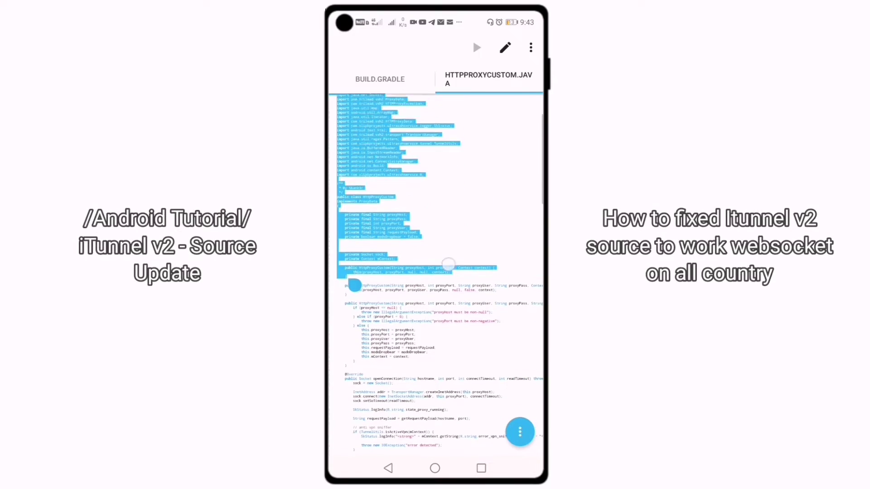
double_click(364, 153)
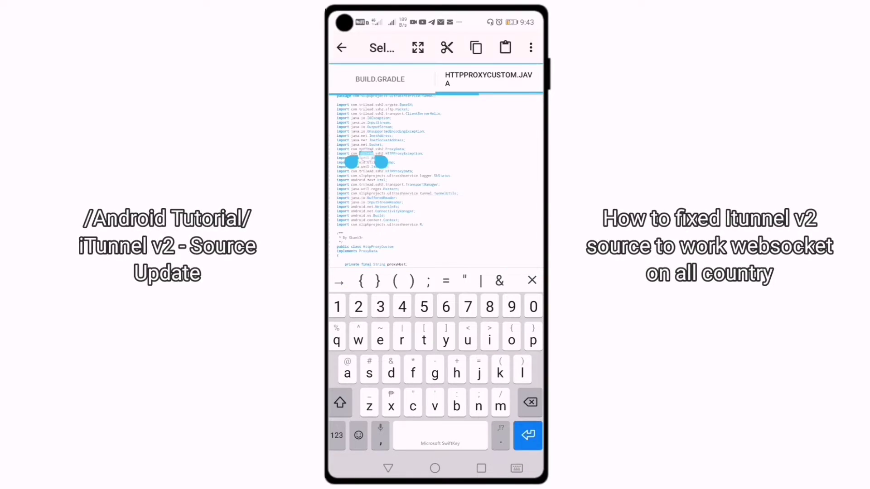
click(418, 47)
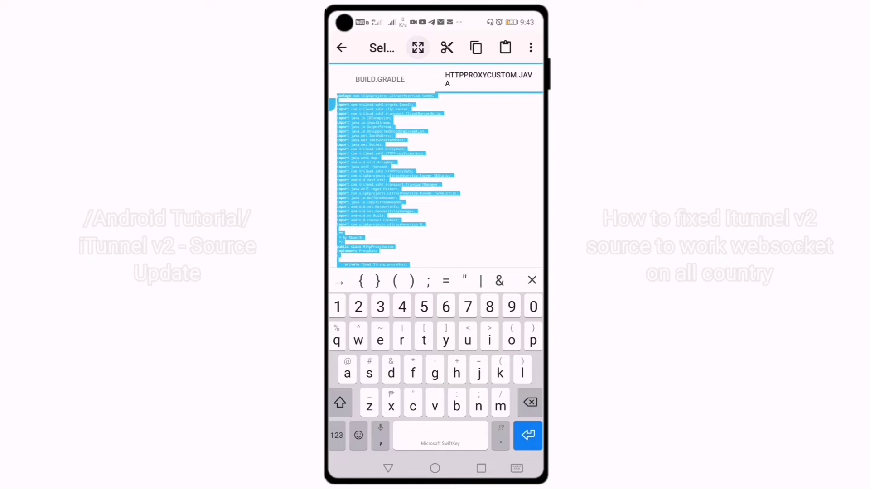
drag(525, 111, 505, 236)
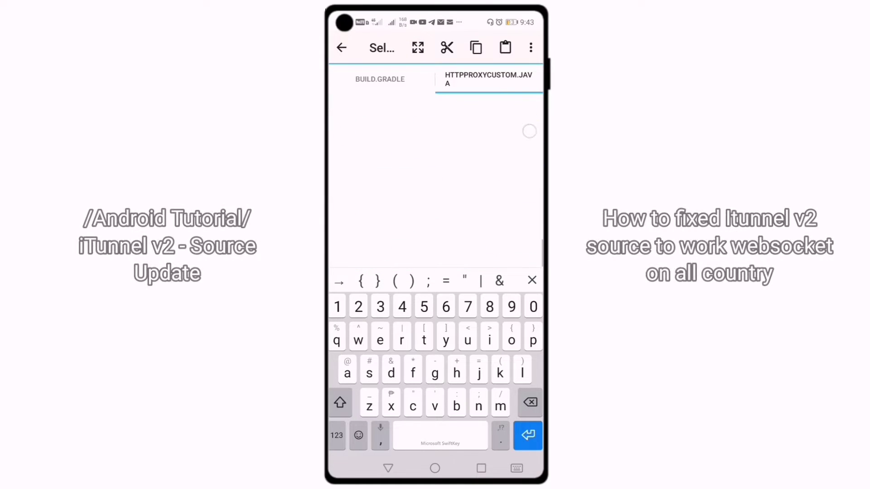
click(475, 48)
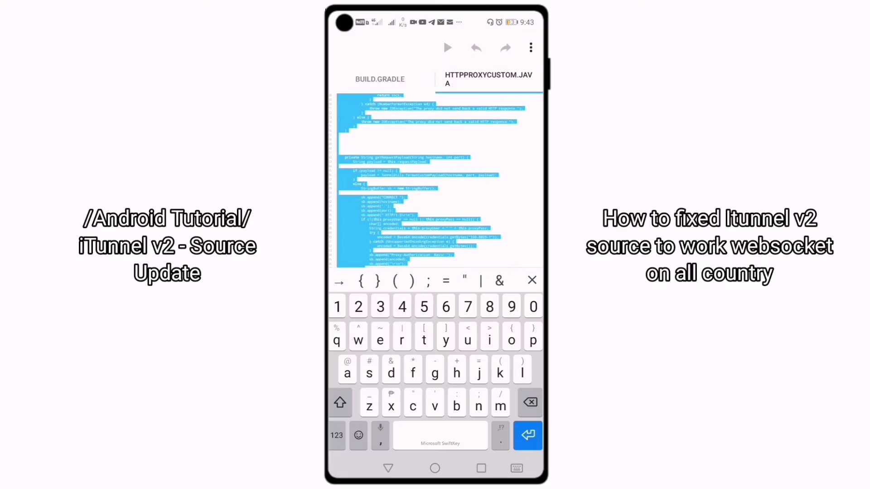
In A-IDE ZPH, replace all of HttpProxyCustom.java with the copied code.
click(481, 468)
click(435, 250)
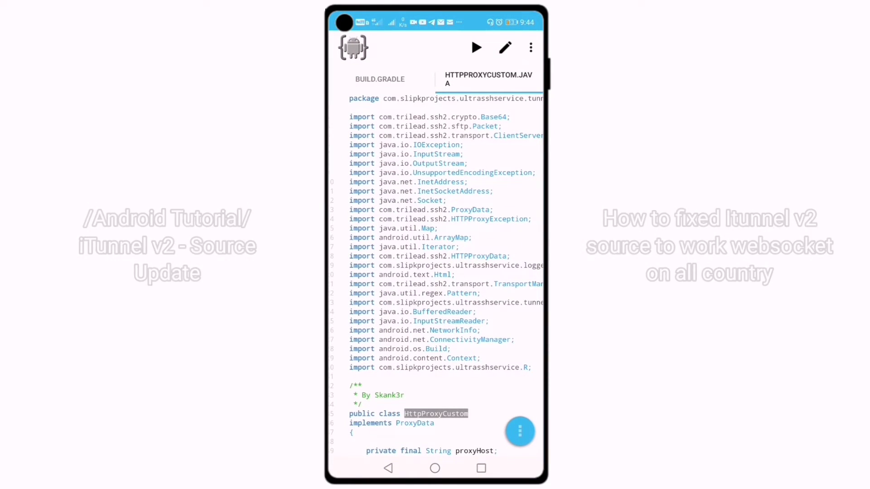
click(396, 192)
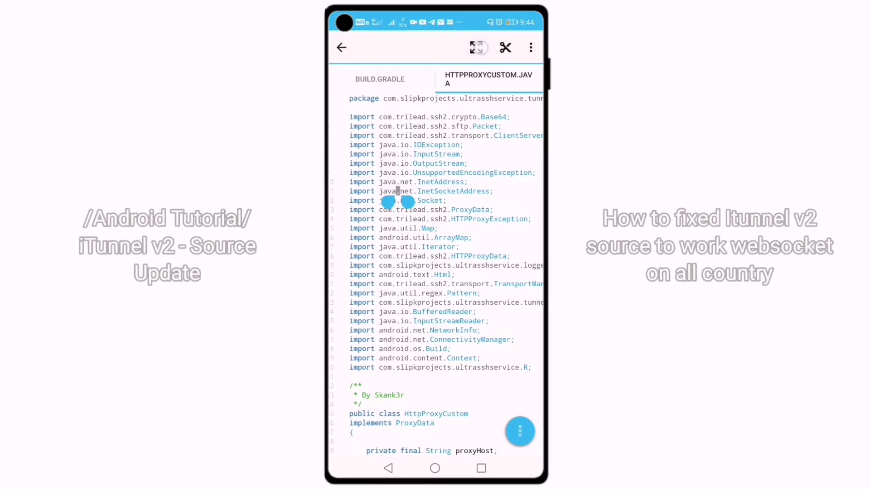
click(476, 48)
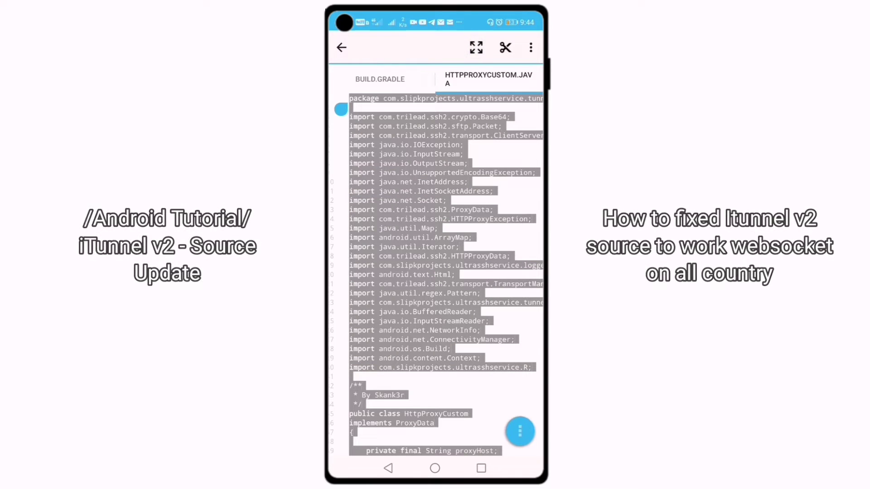
click(531, 47)
click(476, 76)
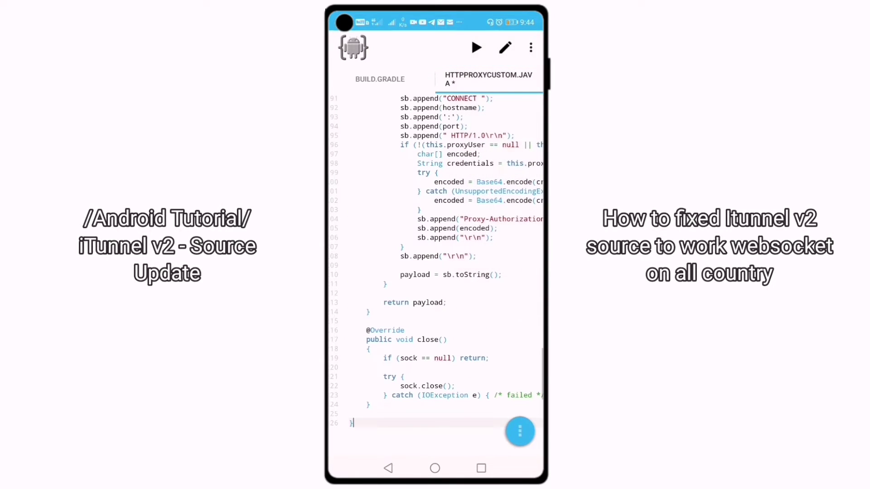
Save HttpProxyCustom.java and scroll through it to check the result.
click(531, 45)
click(504, 130)
scroll(428, 352, down, 3)
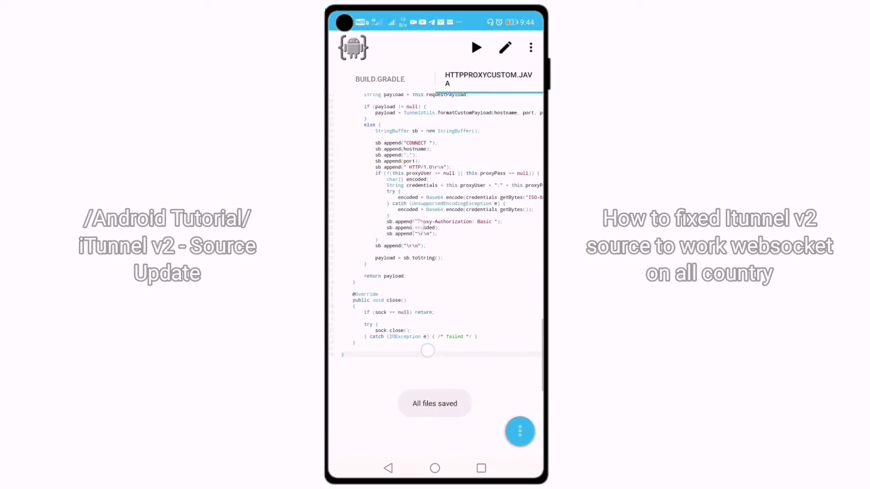
scroll(502, 294, up, 10)
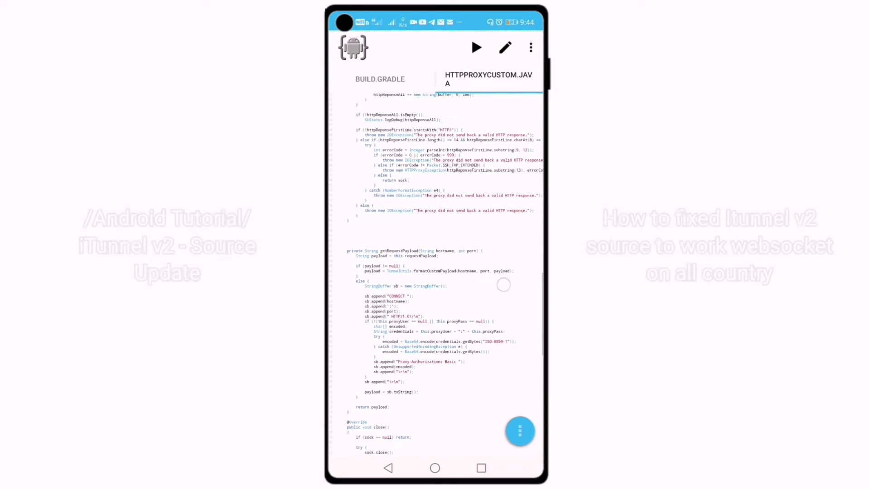
scroll(497, 298, up, 10)
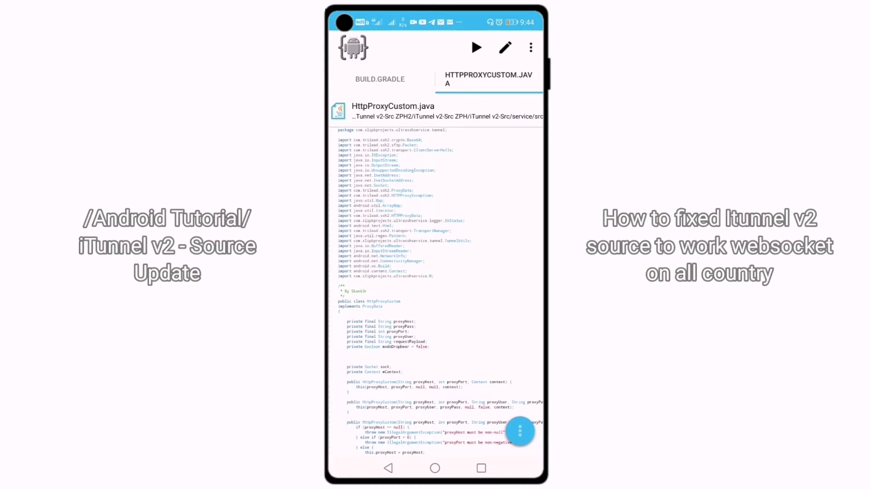
click(530, 48)
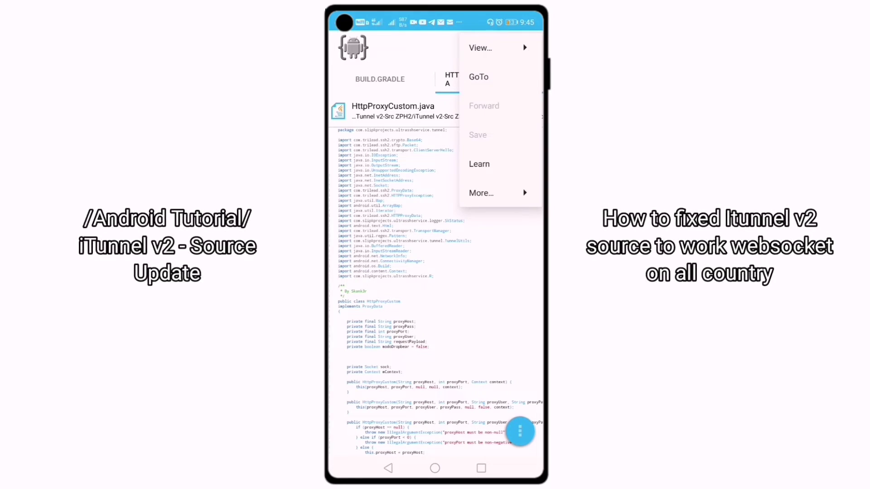
click(492, 134)
click(497, 310)
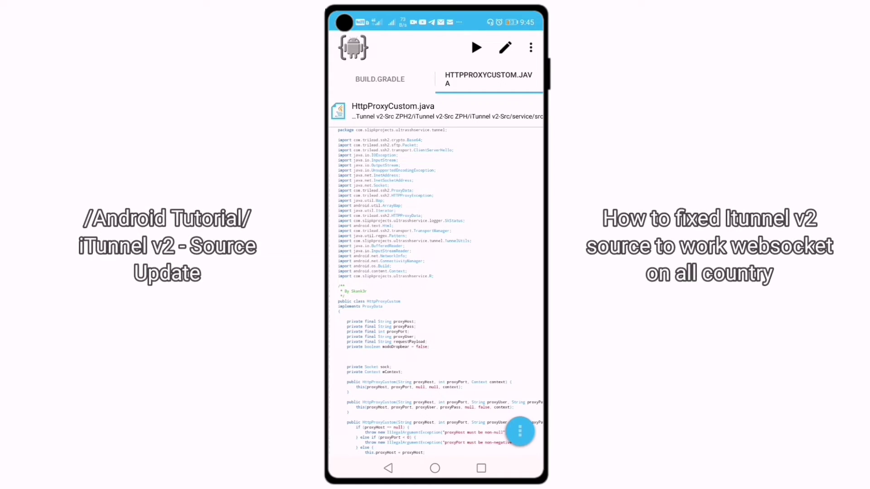
Leave AIDE and find the iTunnel v2 icon on the home screen pages.
scroll(503, 264, down, 2)
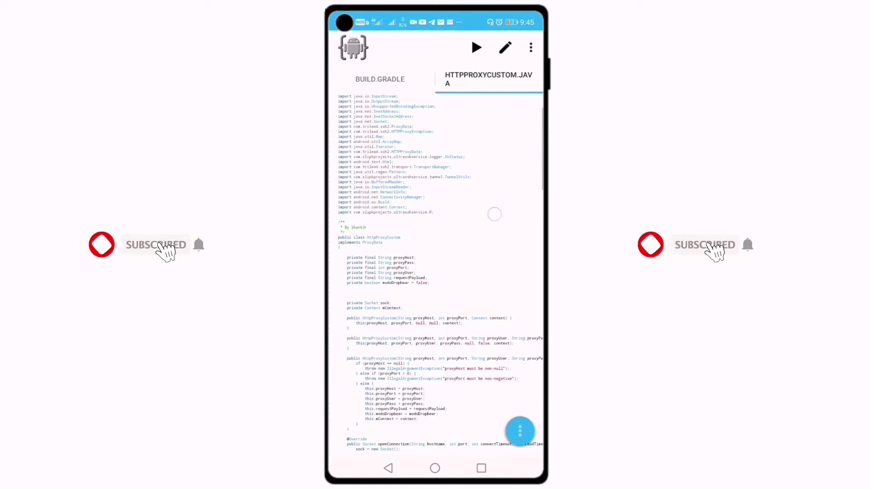
scroll(495, 214, up, 2)
scroll(493, 254, down, 2)
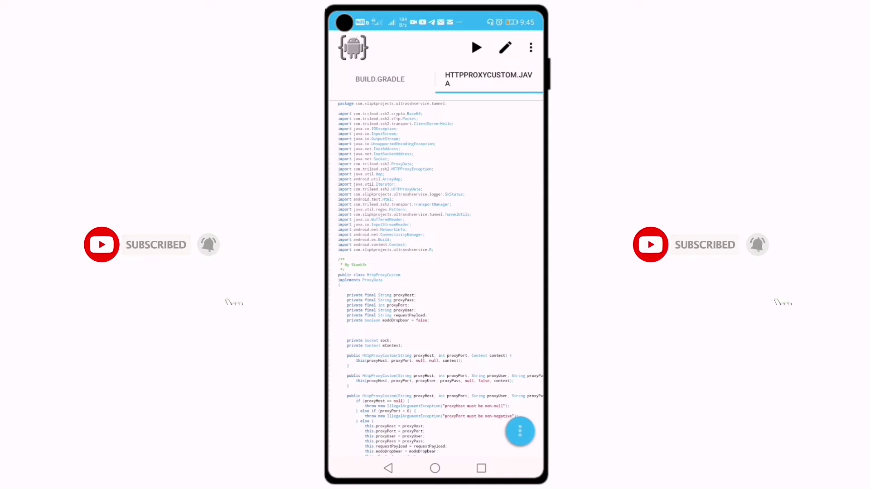
click(435, 468)
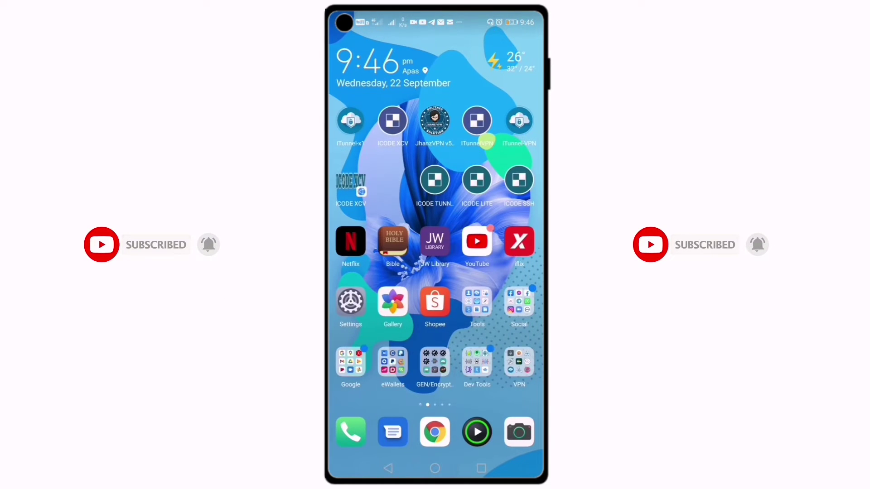
drag(499, 295, 362, 295)
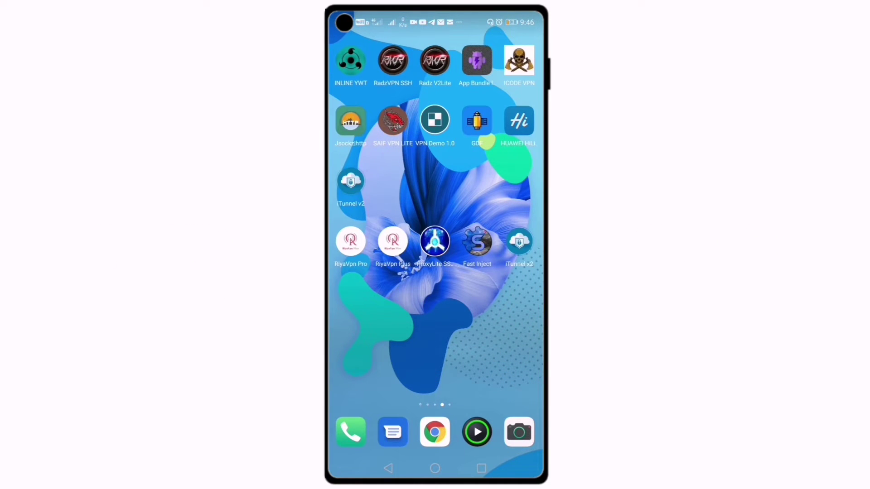
mouse_move(473, 321)
mouse_down()
mouse_move(363, 320)
mouse_move(498, 294)
mouse_up()
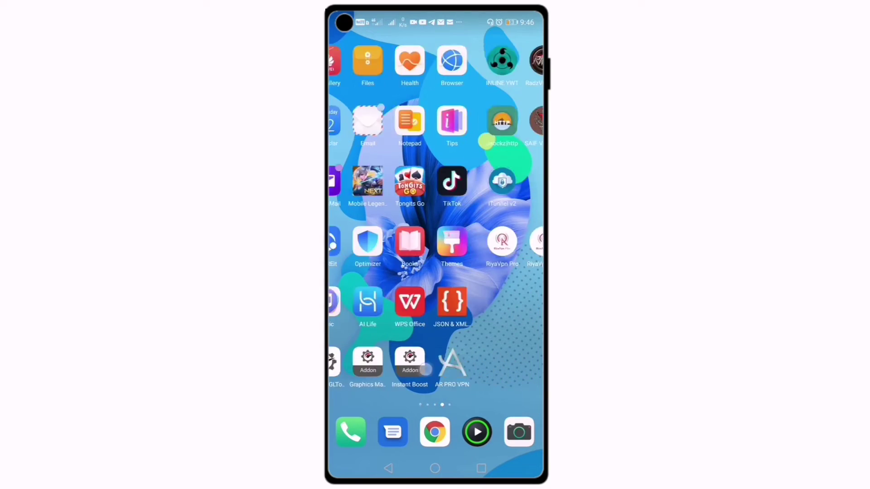
Uninstall the old iTunnel v2 app from the phone.
click(350, 181)
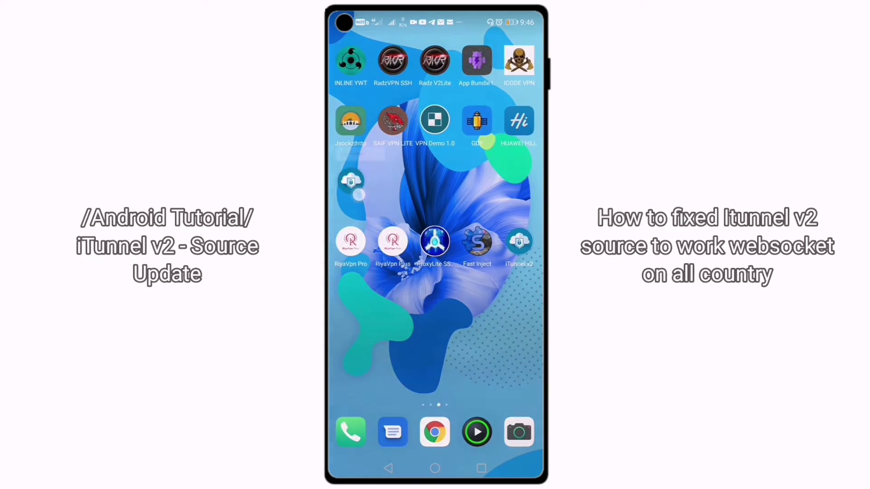
click(385, 144)
click(501, 272)
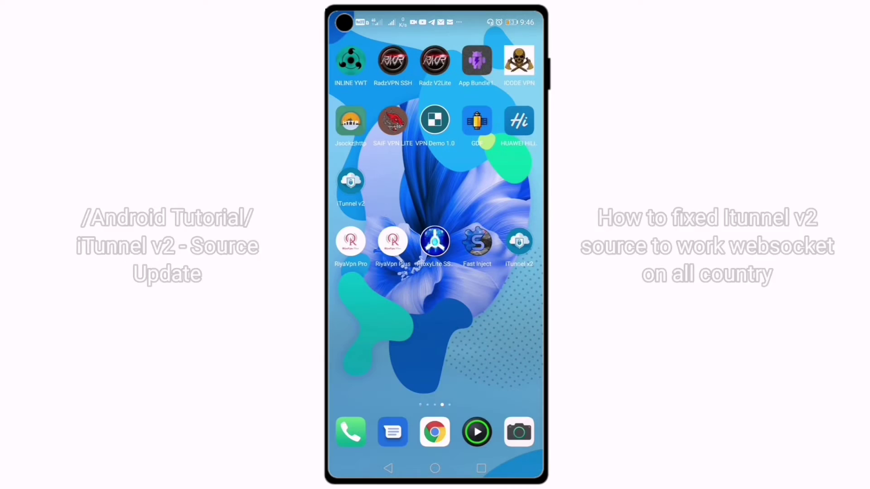
Return to the AIDE editor through the recent apps overview.
click(481, 468)
drag(398, 249, 440, 249)
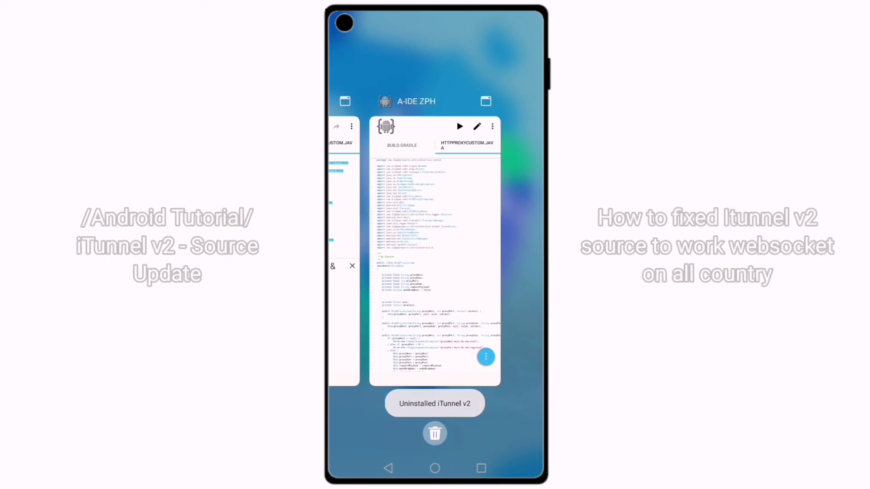
click(435, 227)
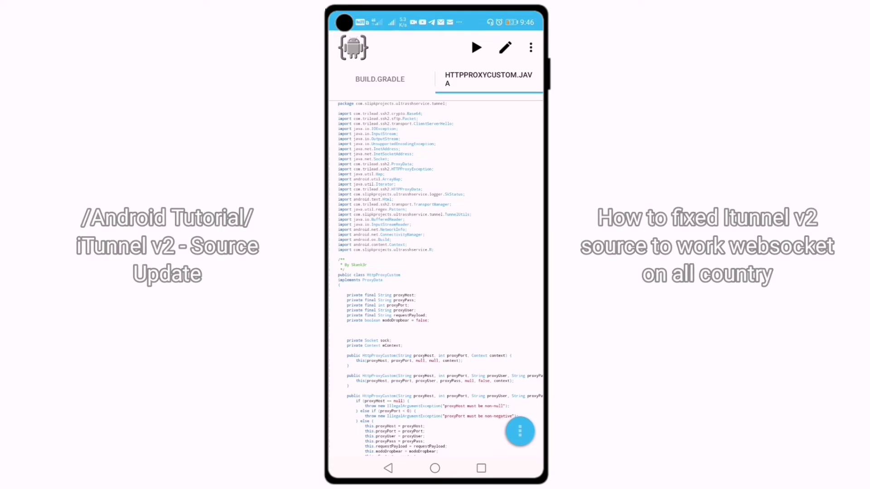
Run the build and submit the keystore password to build signed iTunnel v2.
click(476, 48)
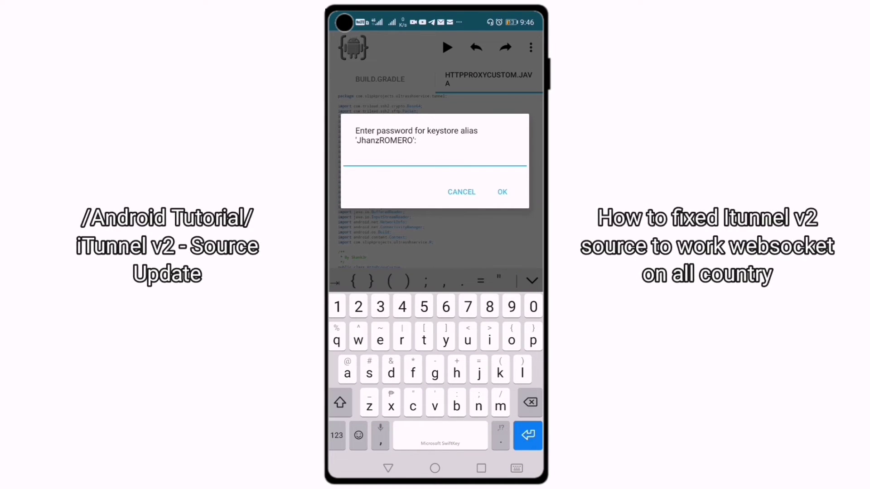
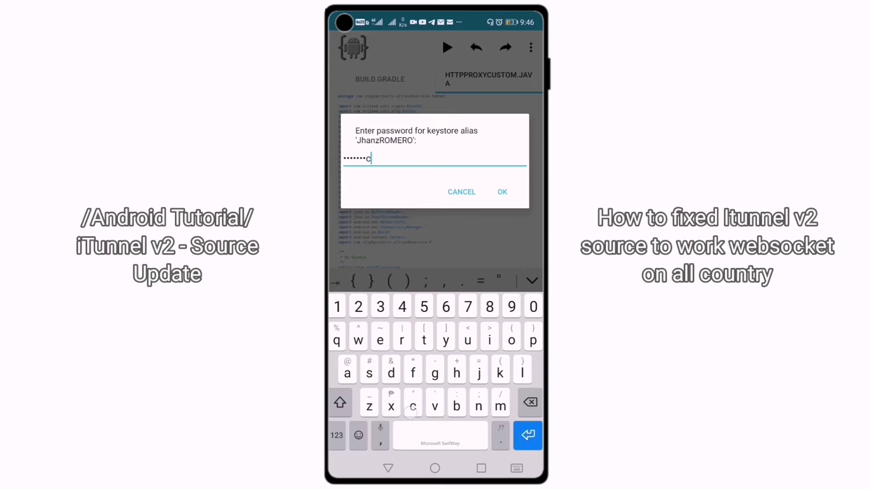
key(Return)
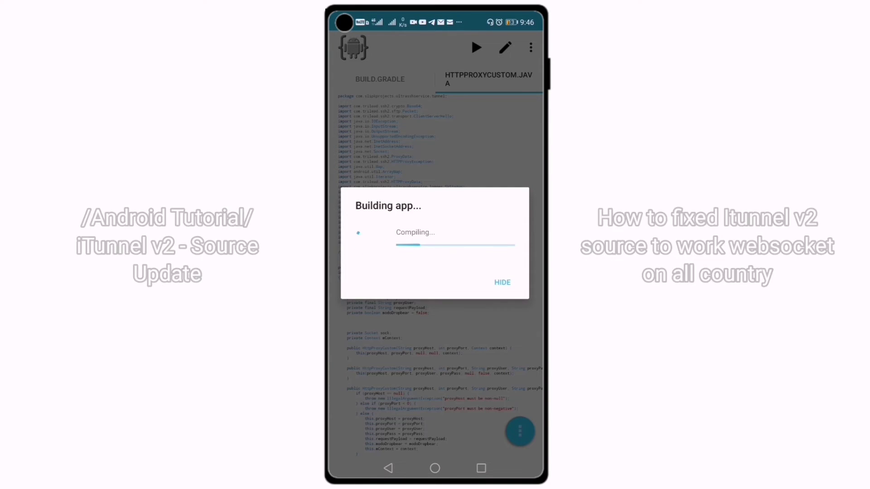
Install the rebuilt iTunnel v2 via Package installer (This Time Only) and open it.
click(434, 244)
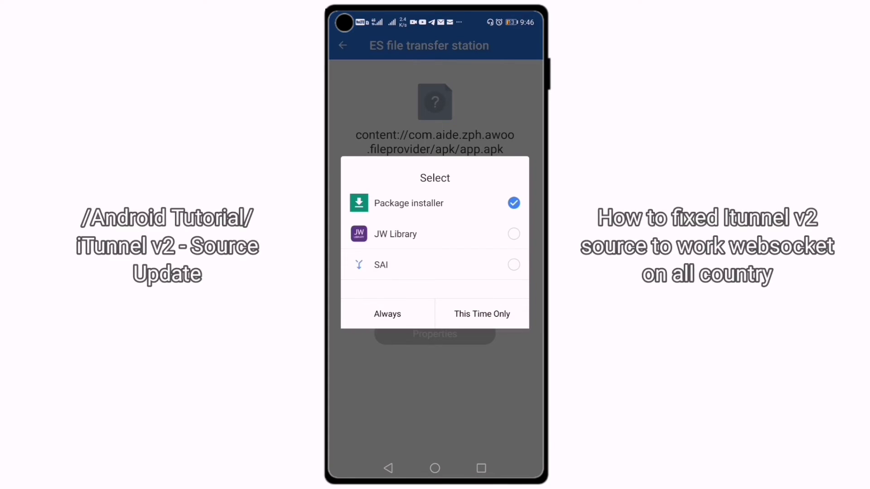
click(482, 314)
click(499, 276)
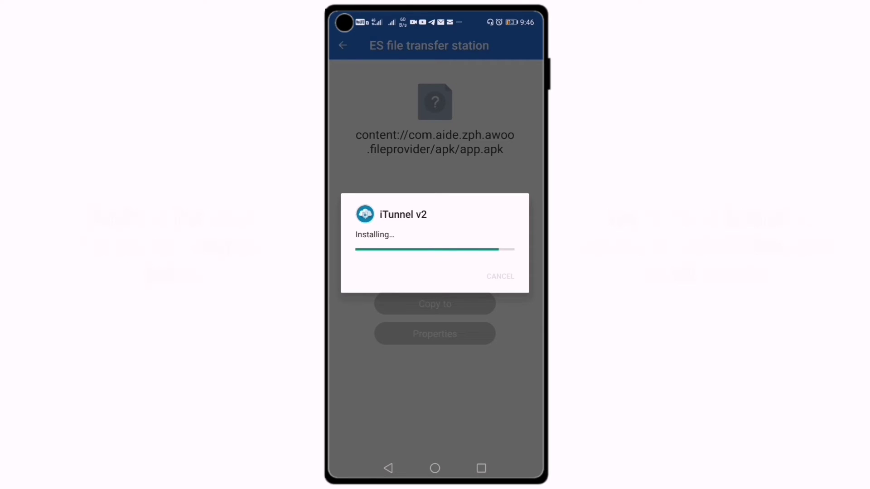
click(502, 277)
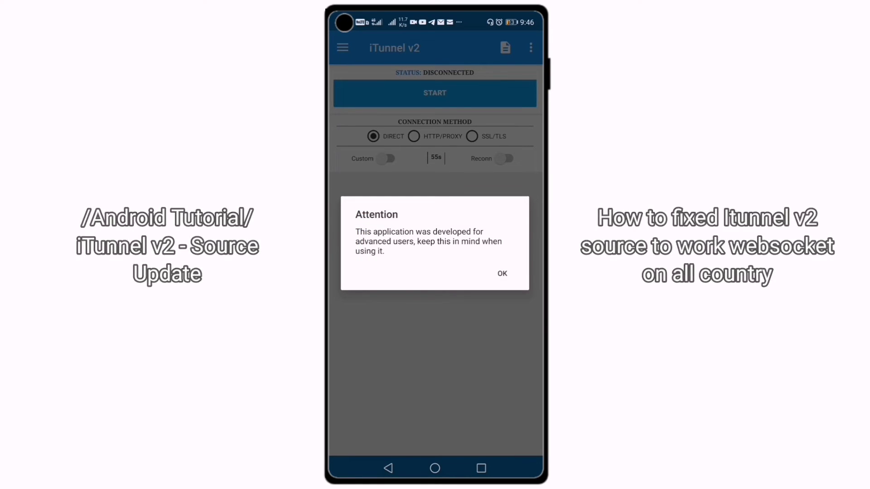
Dismiss iTunnel v2's advanced-users Attention notice to reach its disconnected main screen.
click(502, 273)
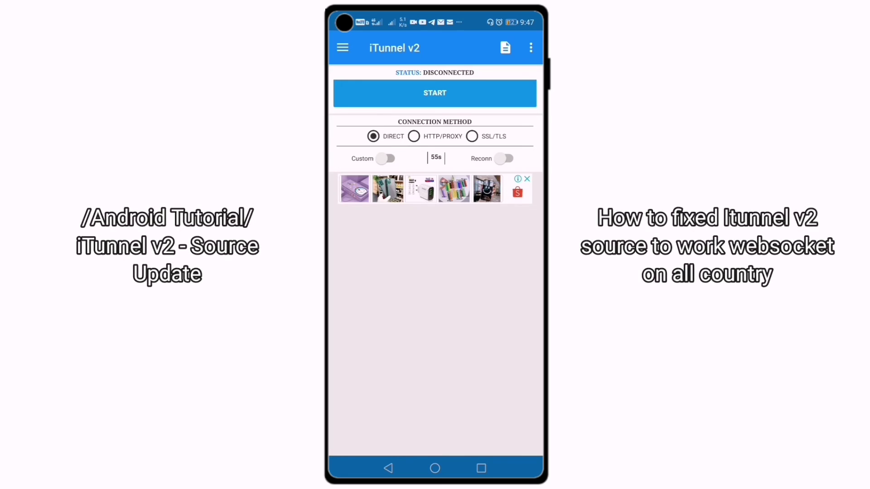
click(435, 469)
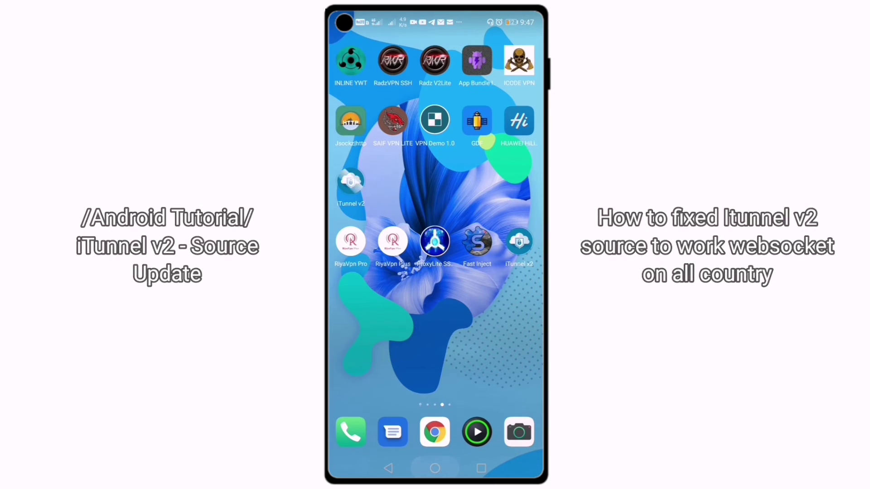
click(351, 182)
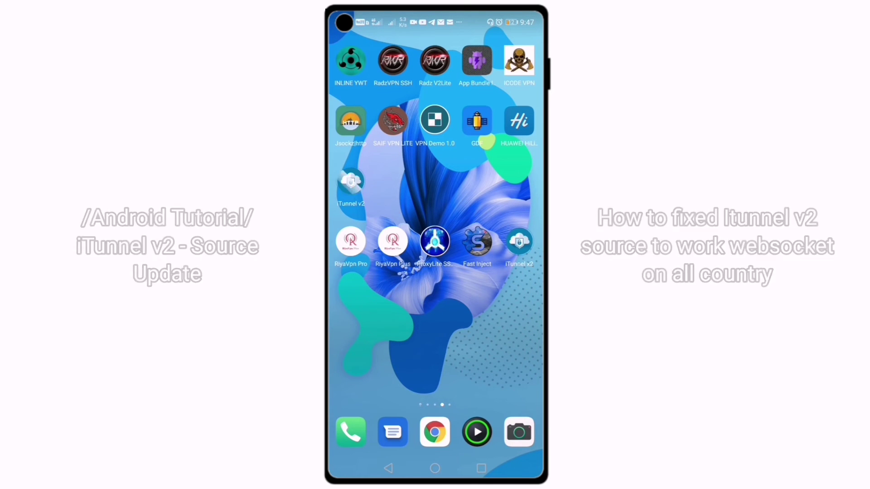
click(350, 181)
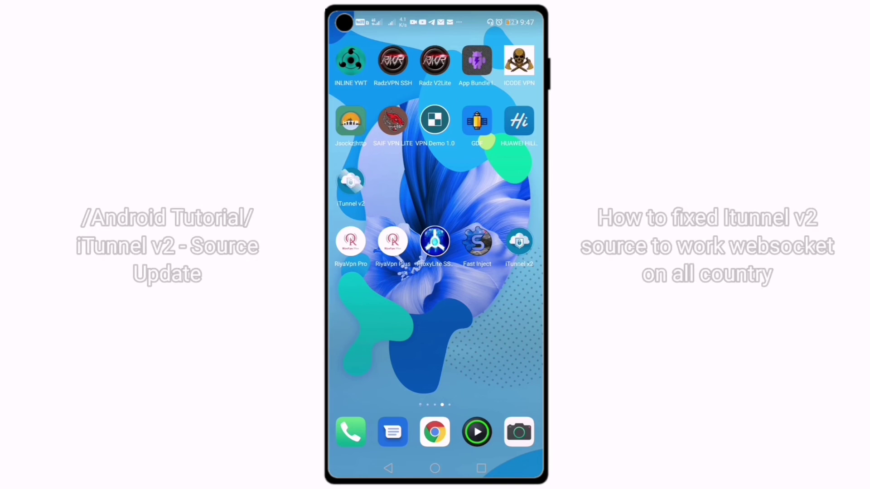